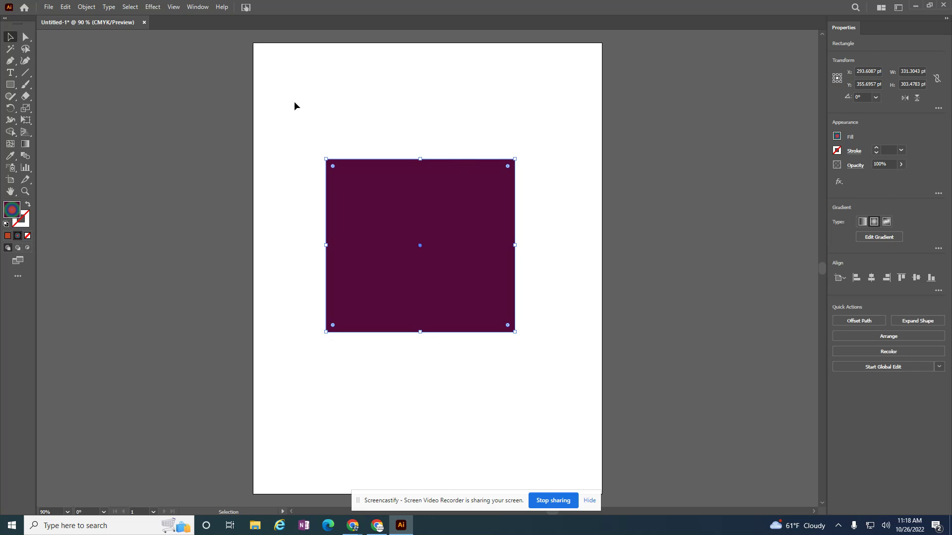
# Place a text object reading 'Text' above the dark purple square, then select the square.
pyautogui.click(8, 75)
pyautogui.click(350, 82)
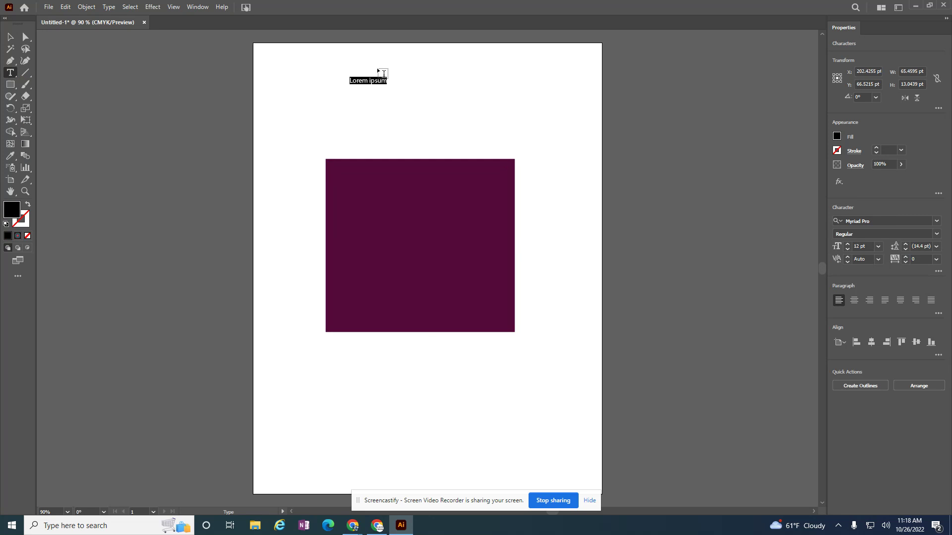
pyautogui.write('Text')
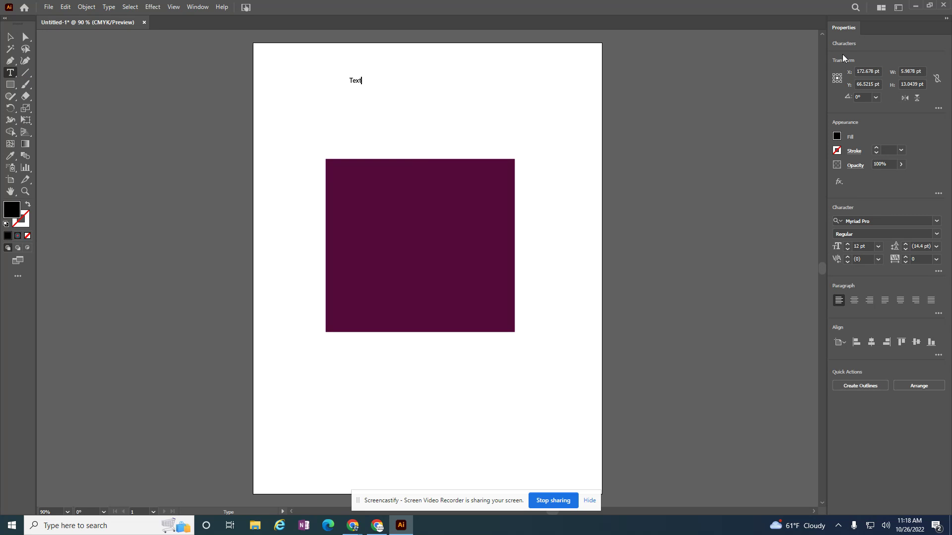
pyautogui.doubleClick(357, 81)
pyautogui.press('Escape')
pyautogui.click(387, 192)
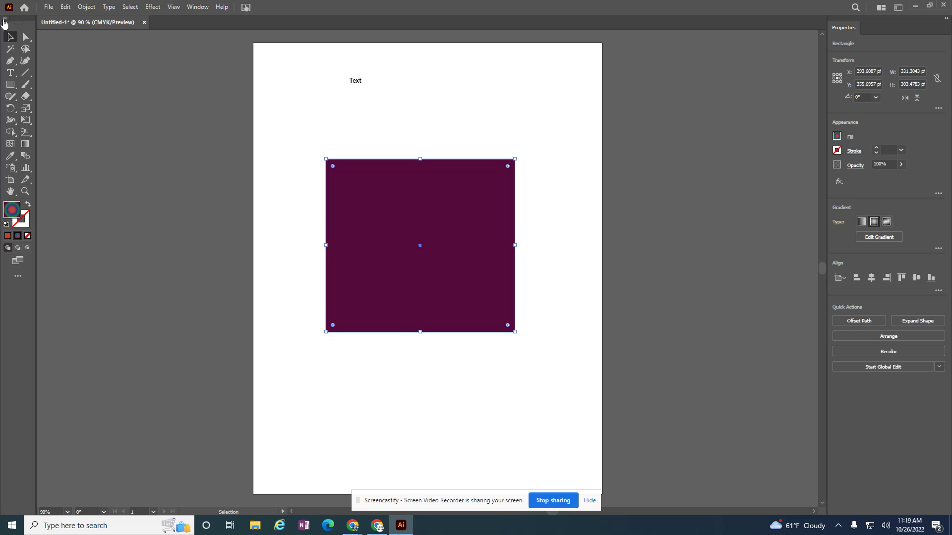
pyautogui.click(5, 19)
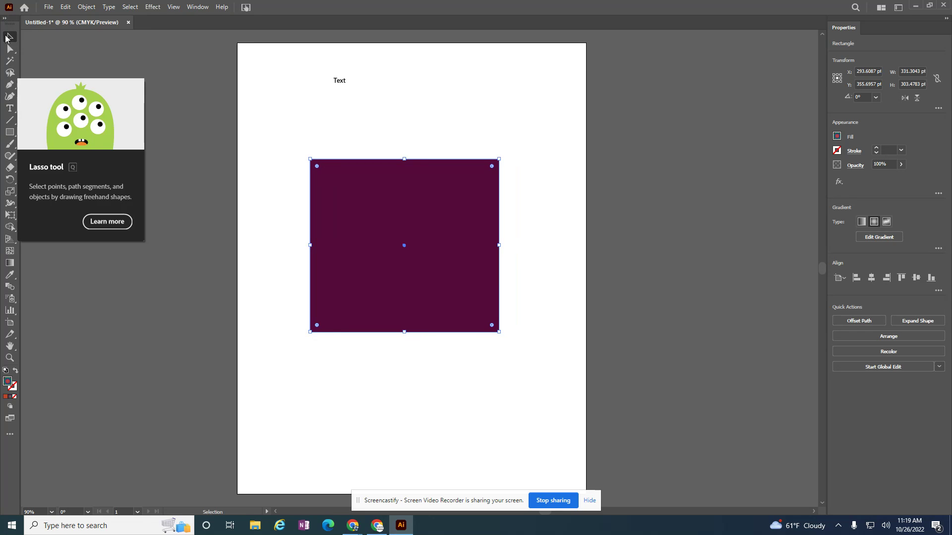
pyautogui.click(5, 19)
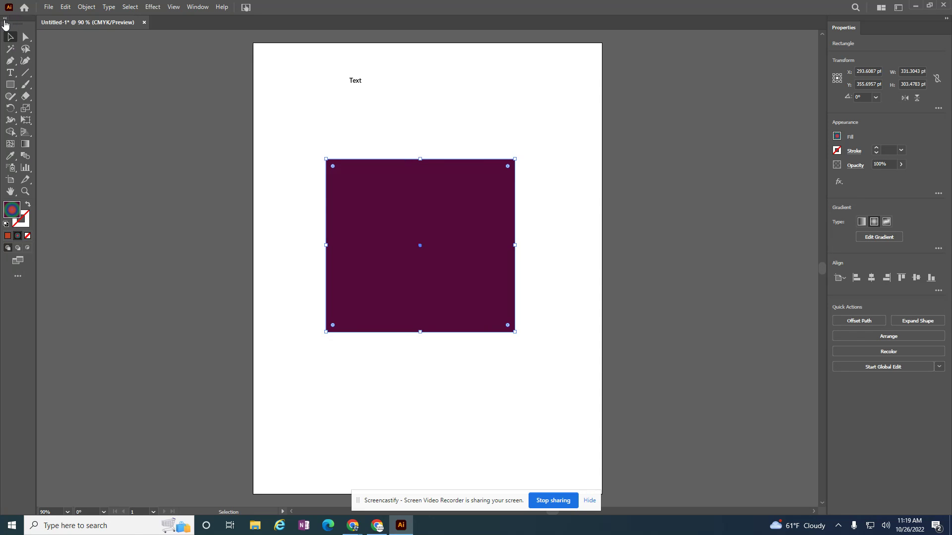
pyautogui.click(4, 20)
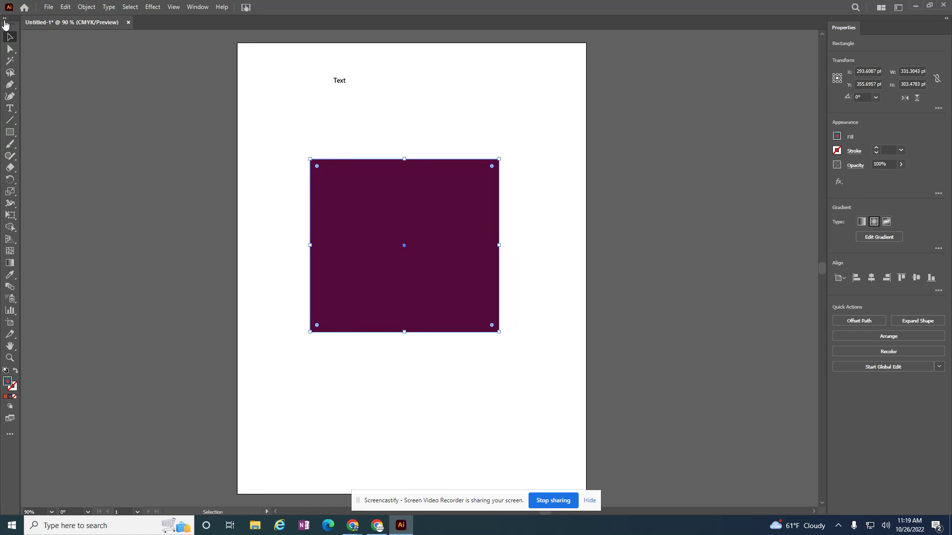
pyautogui.click(5, 19)
pyautogui.click(4, 19)
pyautogui.click(4, 19)
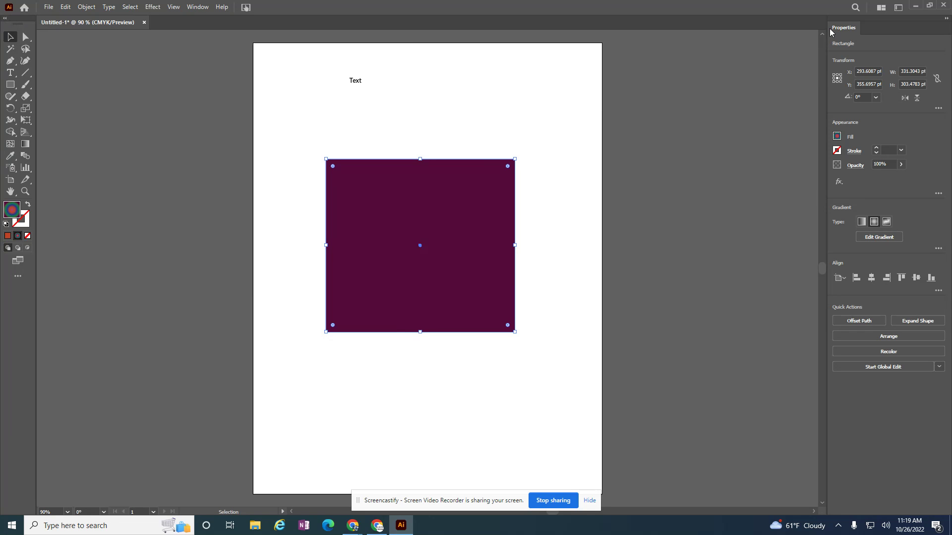
pyautogui.click(198, 7)
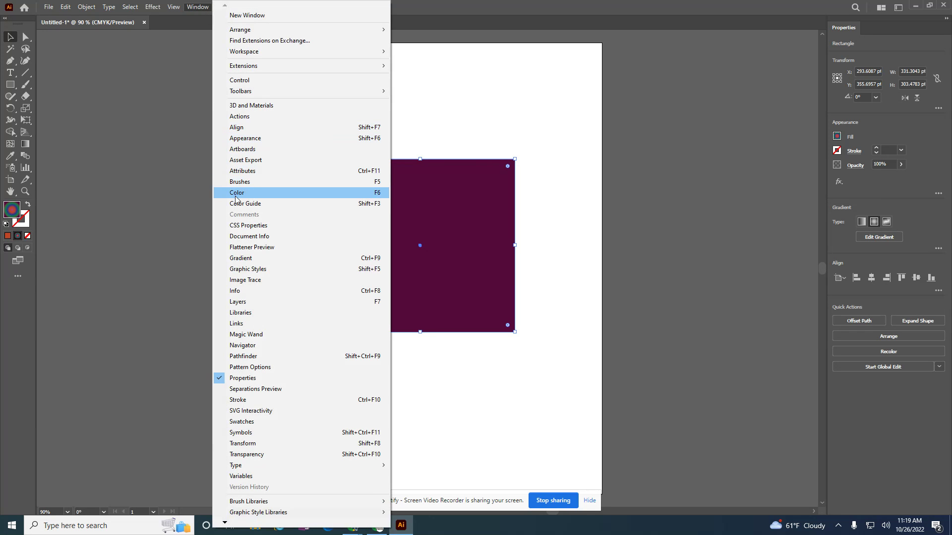
pyautogui.click(243, 258)
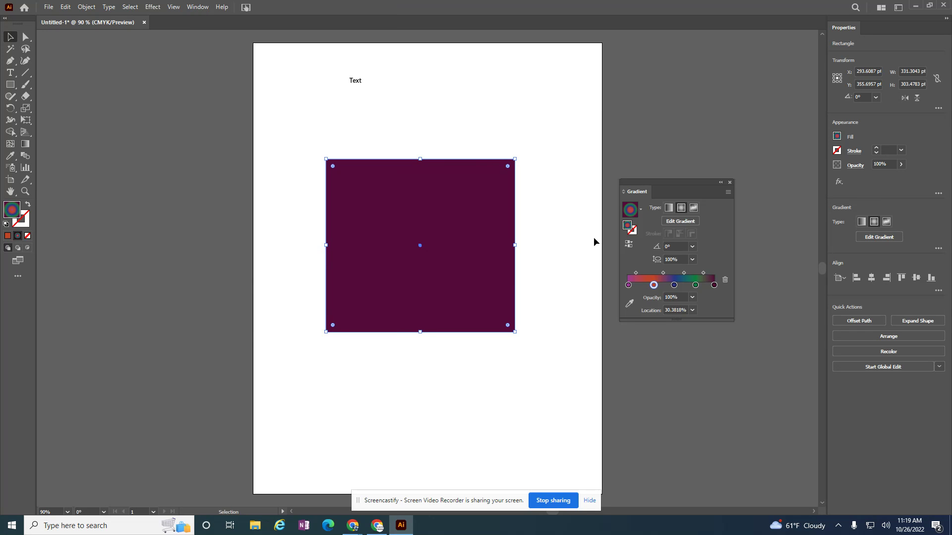
pyautogui.moveTo(677, 182); pyautogui.dragTo(897, 30)
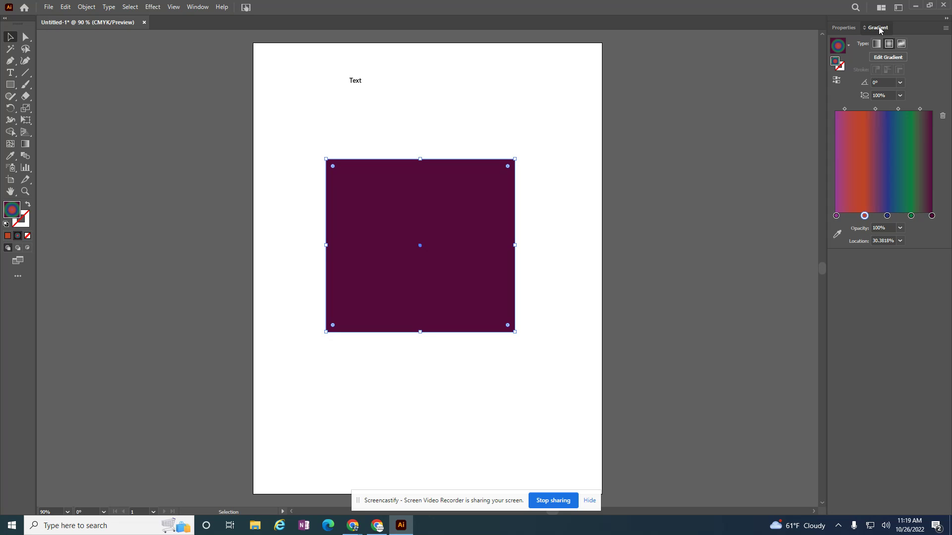
pyautogui.moveTo(878, 26); pyautogui.dragTo(674, 101)
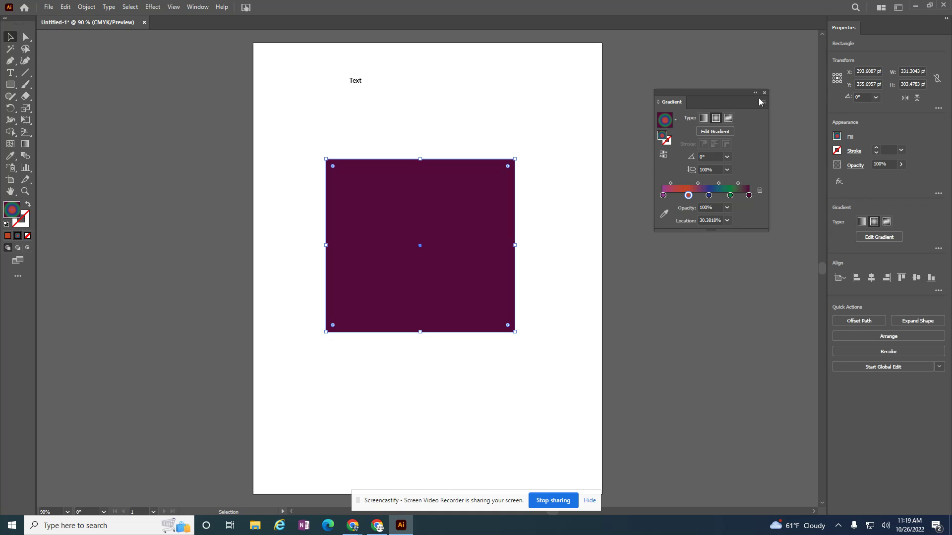
pyautogui.click(765, 93)
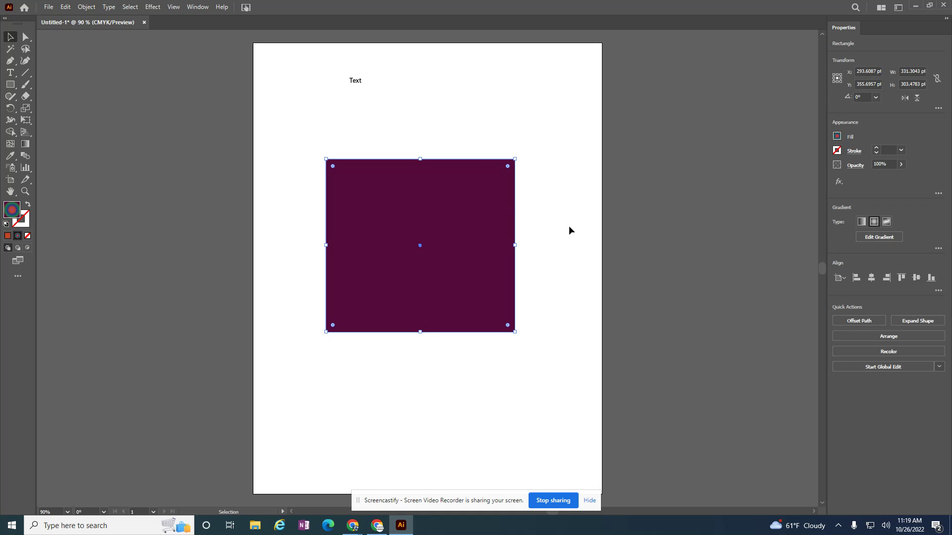
# Reopen the Gradient panel from the Window menu and dock it beside Properties.
pyautogui.click(197, 7)
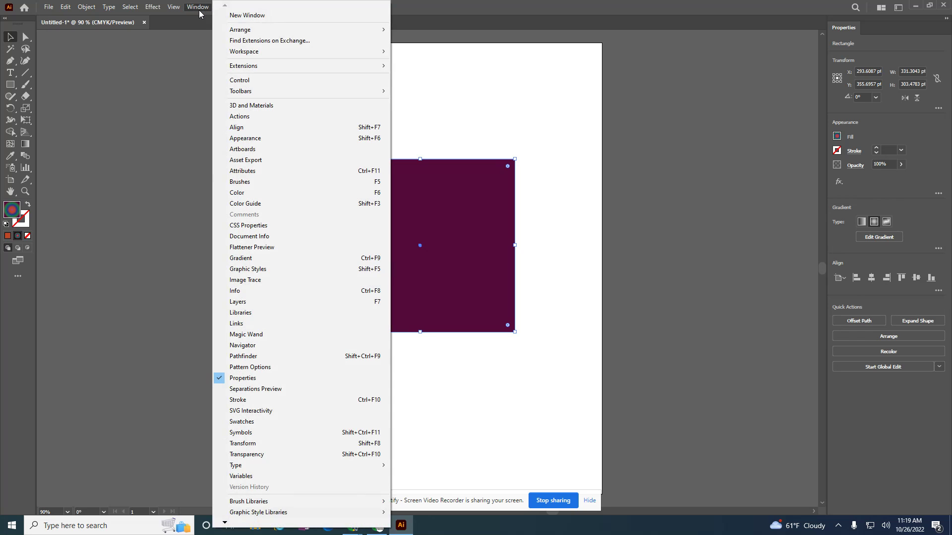
pyautogui.click(261, 258)
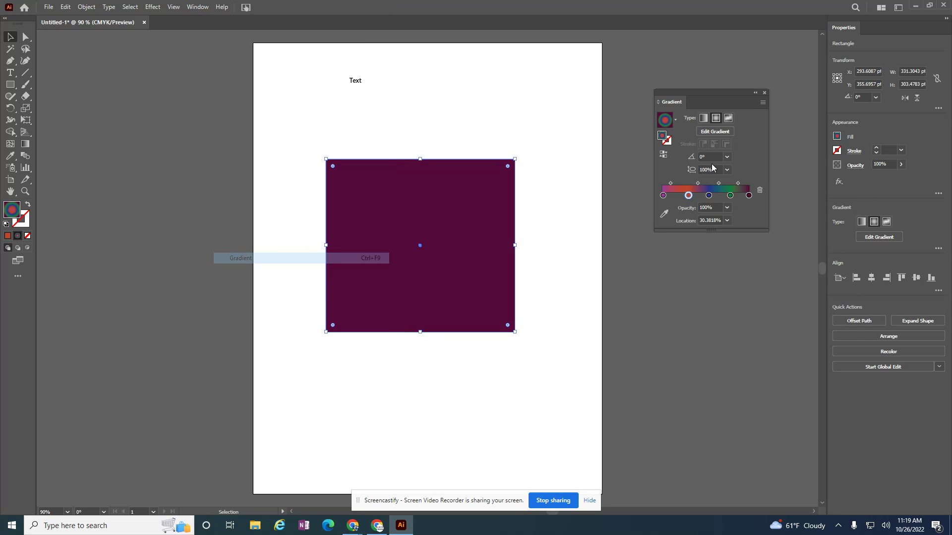
pyautogui.moveTo(704, 93); pyautogui.dragTo(878, 30)
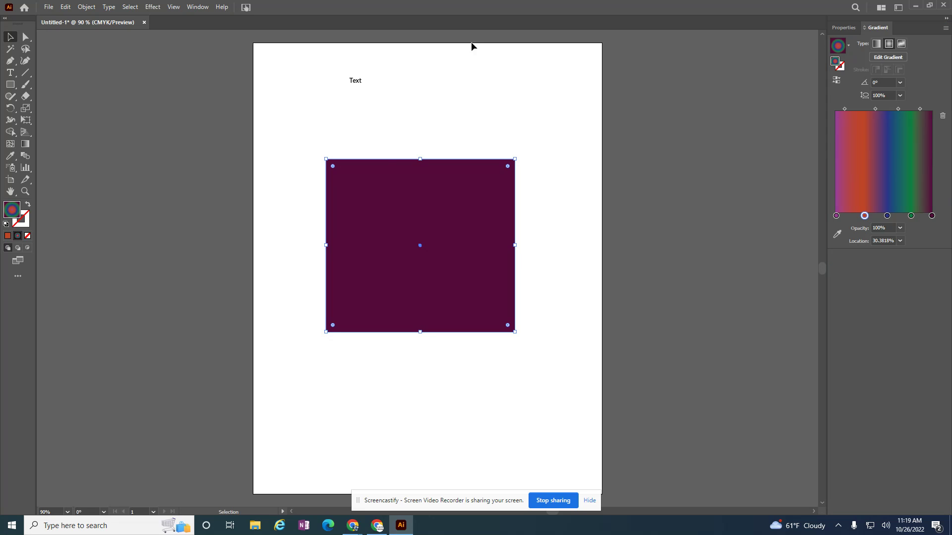
# Open the Appearance panel and pull it out of the right dock as a floating panel.
pyautogui.click(197, 6)
pyautogui.click(245, 138)
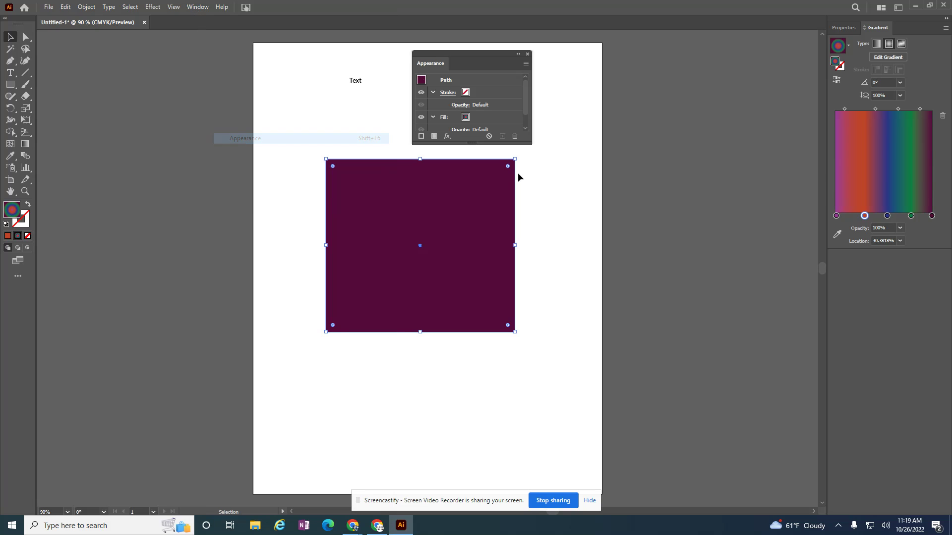
pyautogui.moveTo(475, 54); pyautogui.dragTo(951, 103)
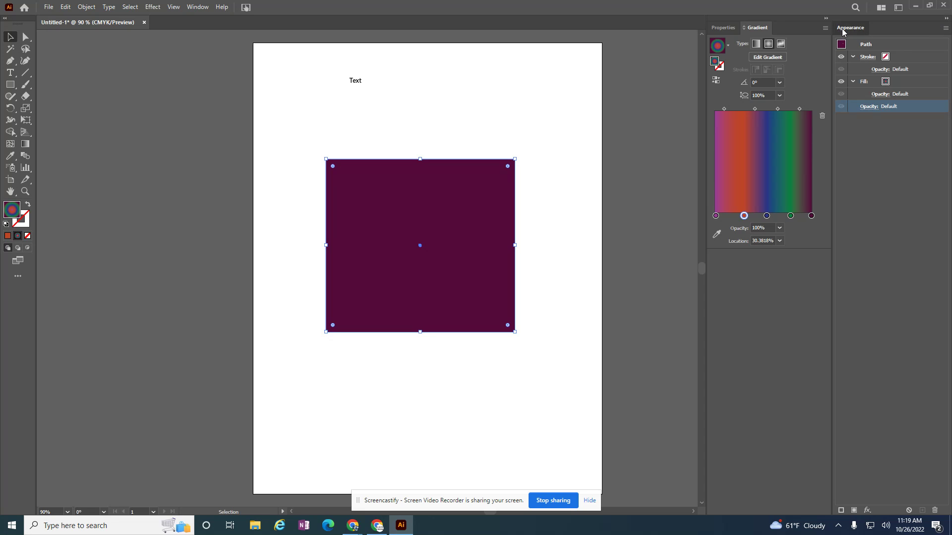
pyautogui.moveTo(842, 28); pyautogui.dragTo(553, 105)
# Close the floating Appearance panel and dock Gradient as its own column left of Properties.
pyautogui.click(664, 106)
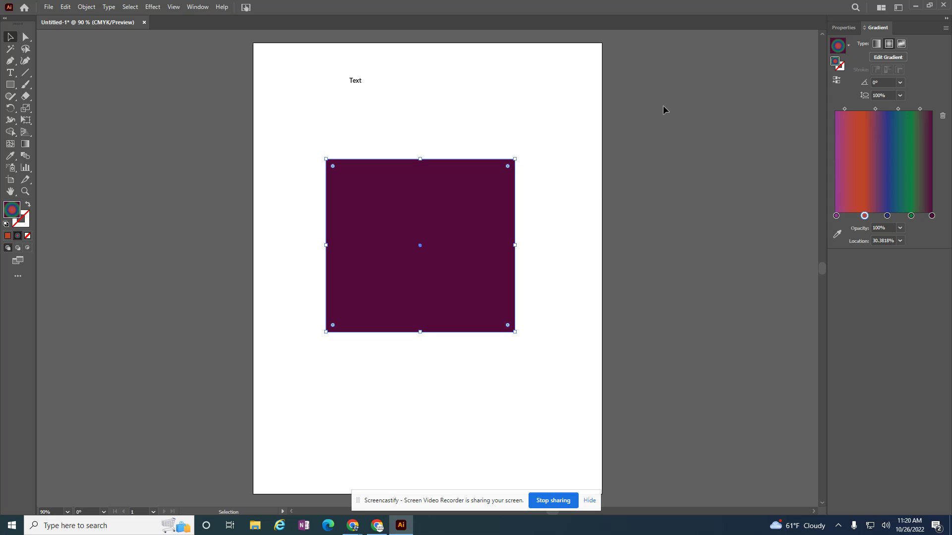
pyautogui.moveTo(878, 28); pyautogui.dragTo(822, 215)
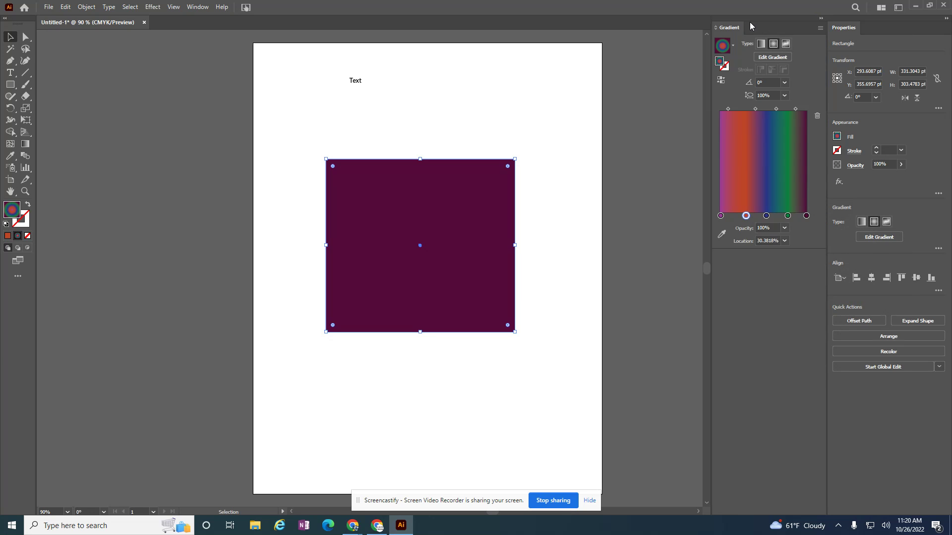
pyautogui.click(821, 19)
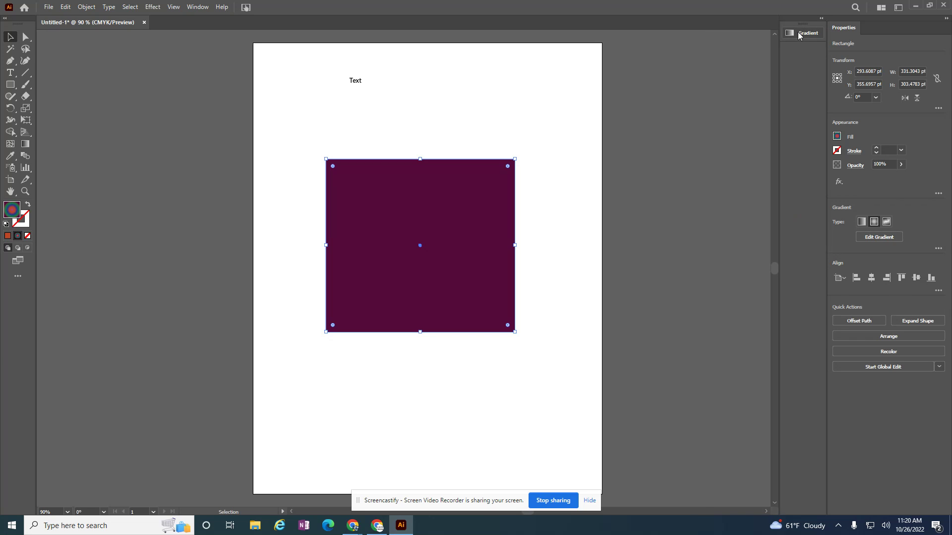
pyautogui.click(820, 19)
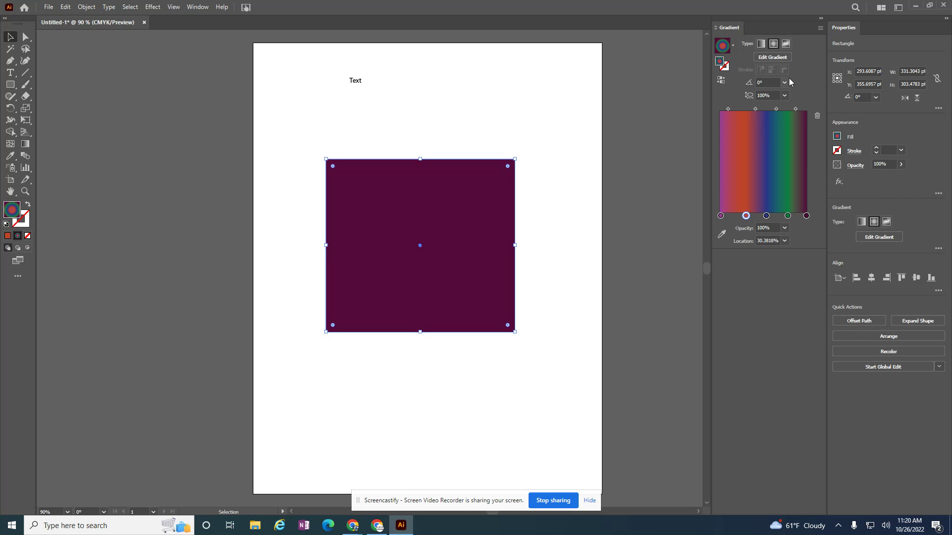
# Create a new workspace named 'tutorial' via Window > Workspace > New Workspace.
pyautogui.click(197, 7)
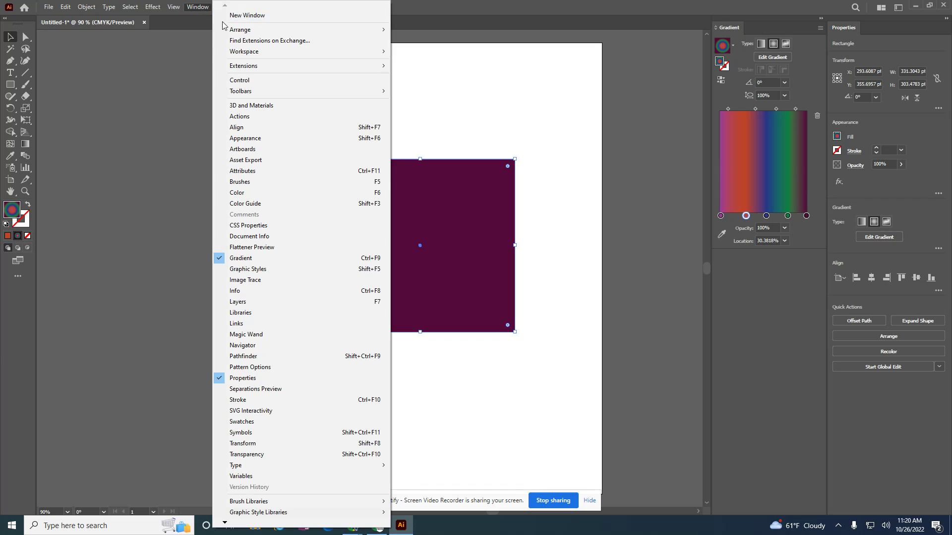
pyautogui.moveTo(243, 51)
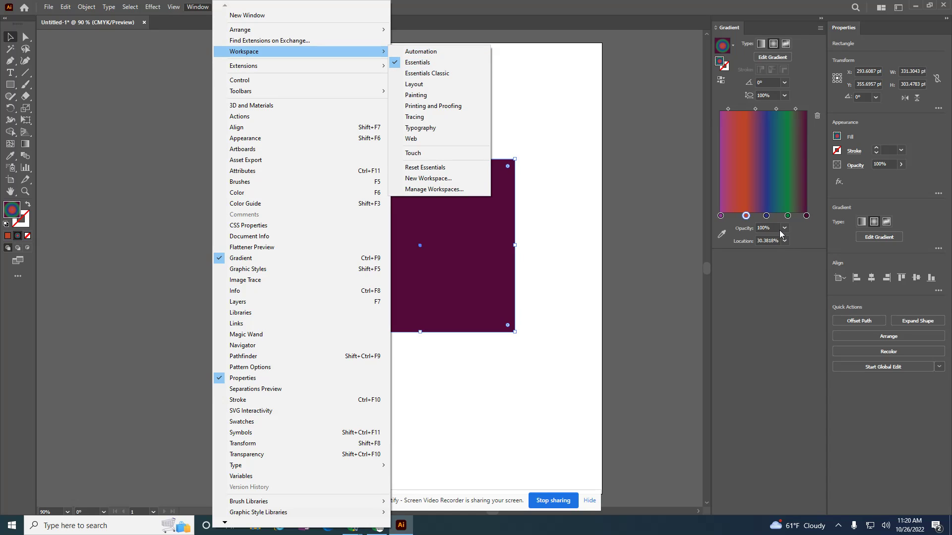
pyautogui.click(435, 178)
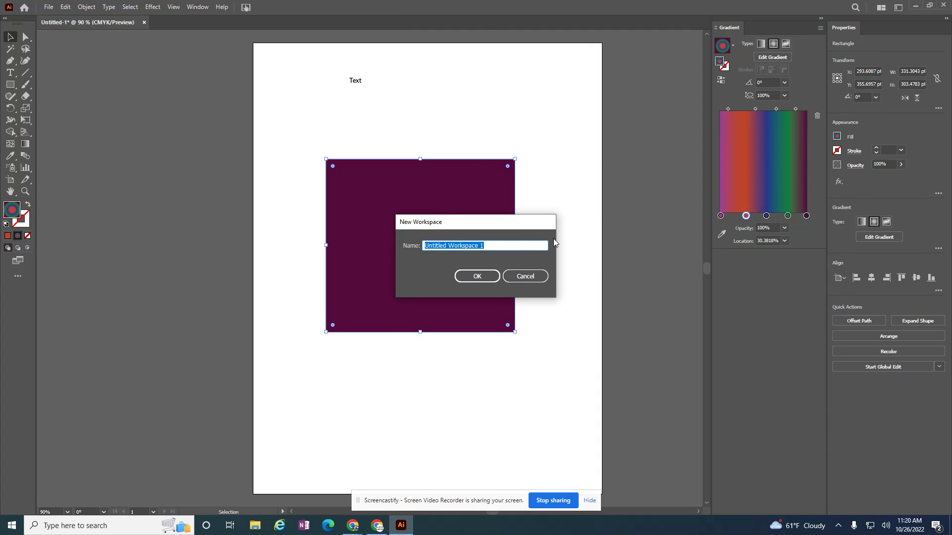
pyautogui.write('tutorial')
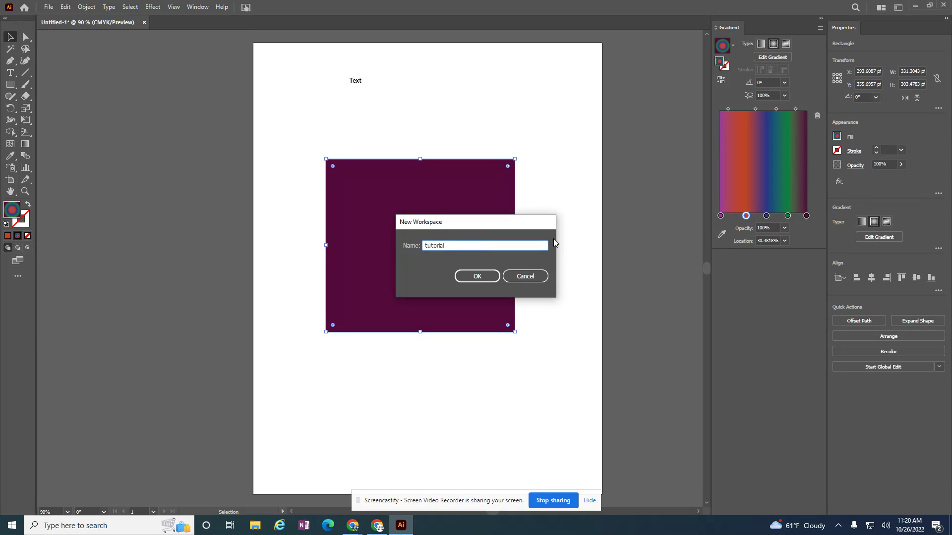
pyautogui.press('Return')
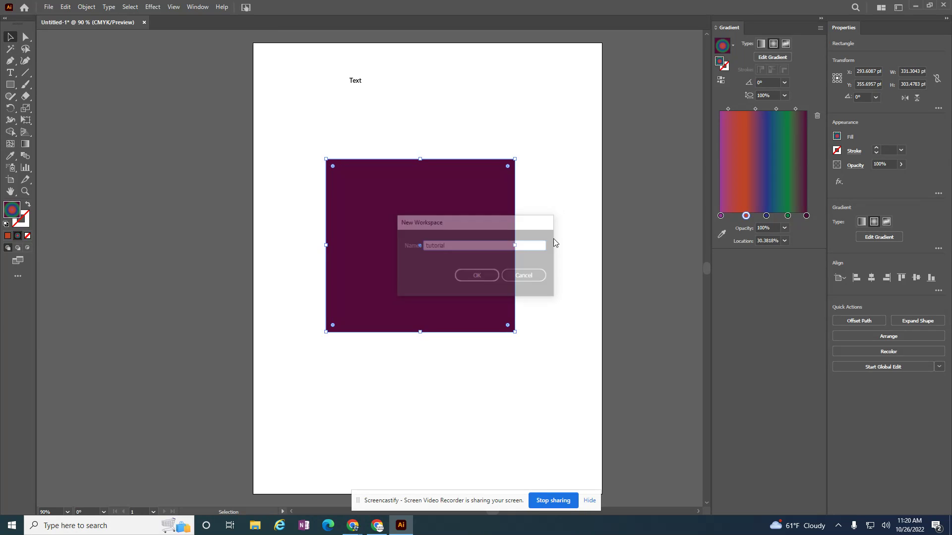
pyautogui.scroll(1, 554, 239)
# Switch to the Layout workspace.
pyautogui.click(196, 8)
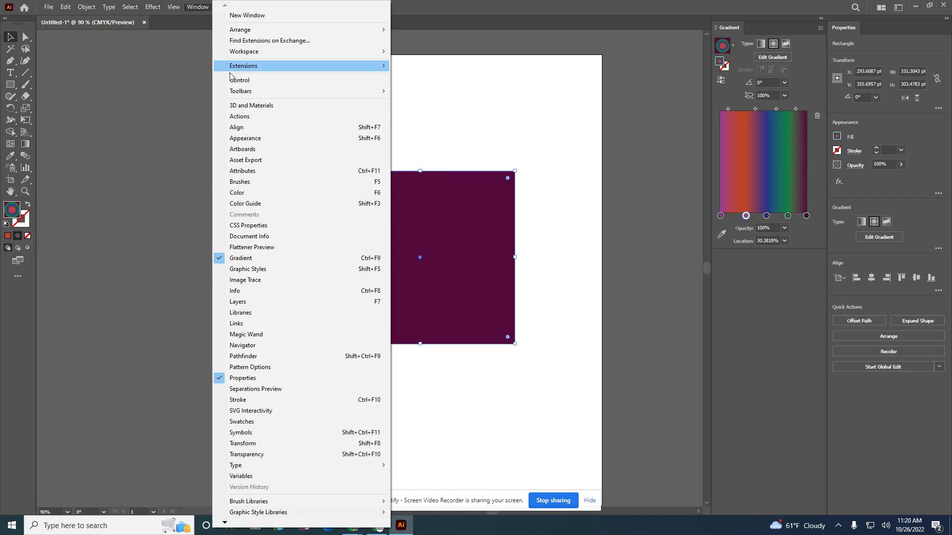
pyautogui.moveTo(342, 51)
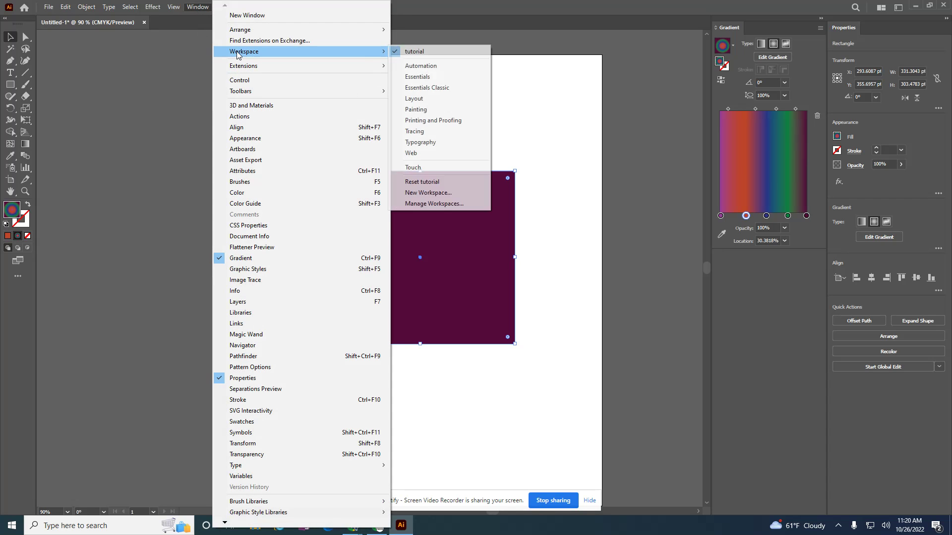
pyautogui.click(444, 99)
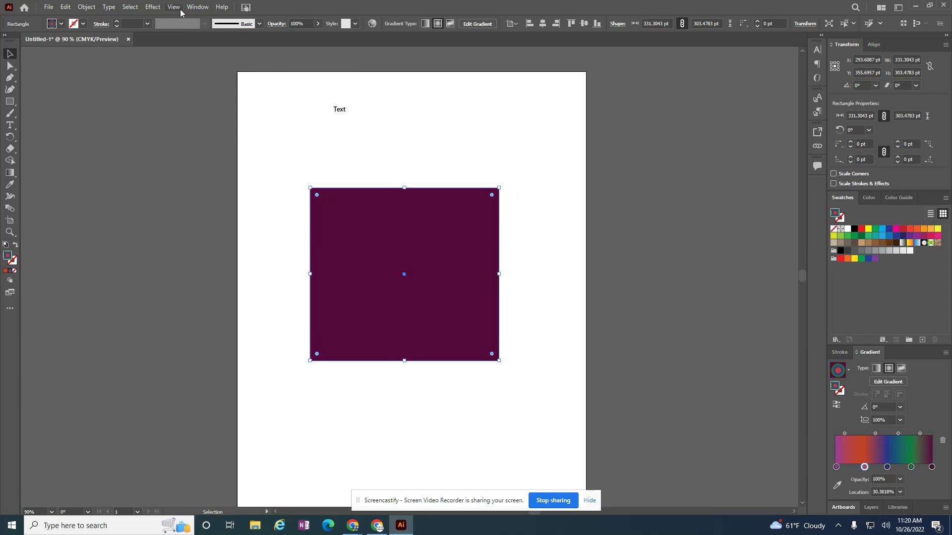
# Switch back to the tutorial workspace and confirm it is ticked as active.
pyautogui.click(198, 7)
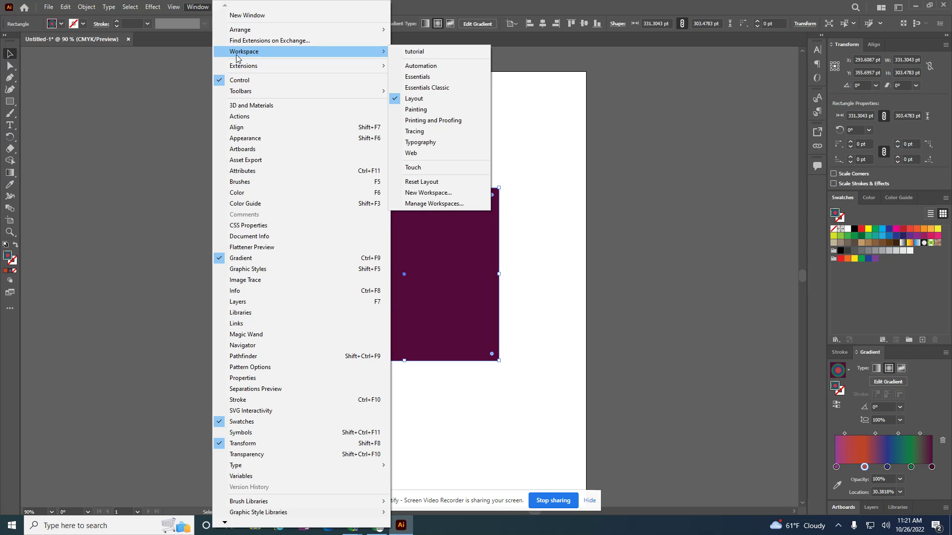
pyautogui.click(419, 52)
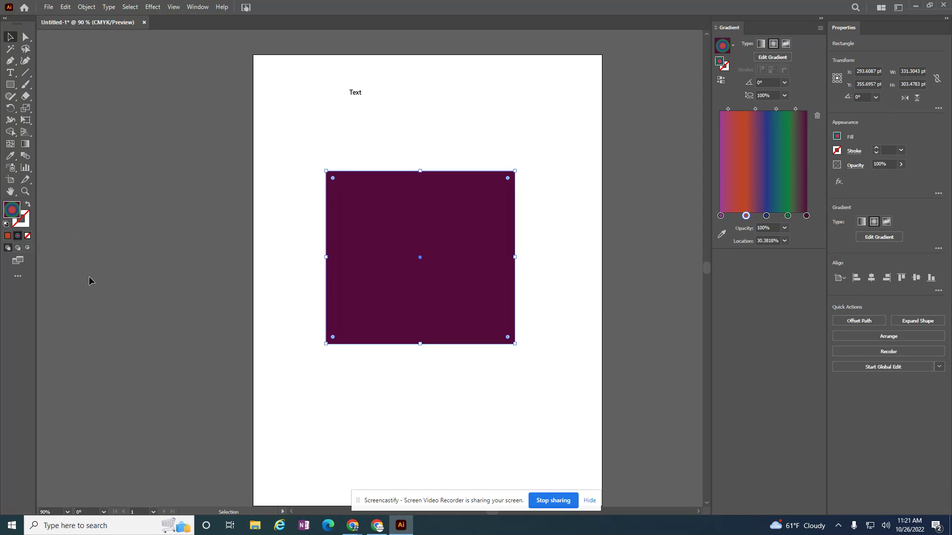
pyautogui.click(201, 7)
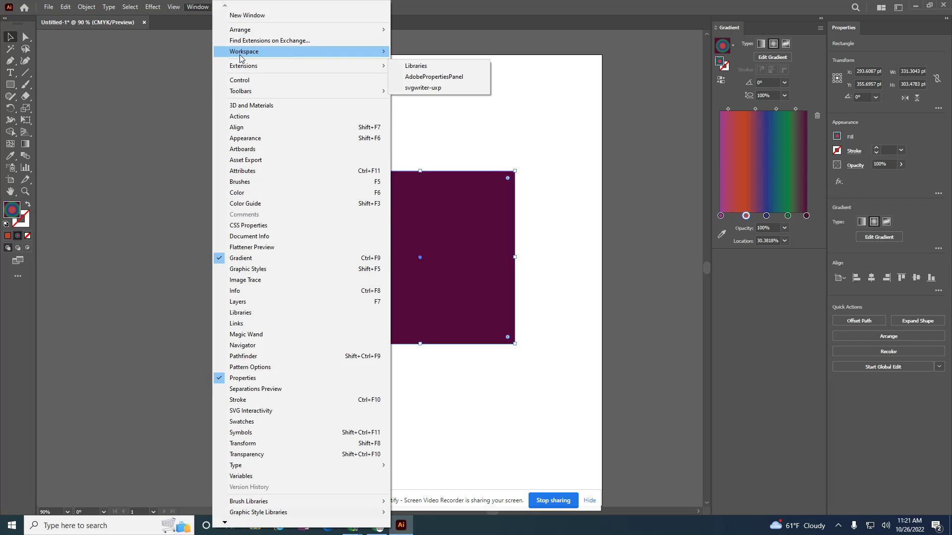
pyautogui.moveTo(242, 58)
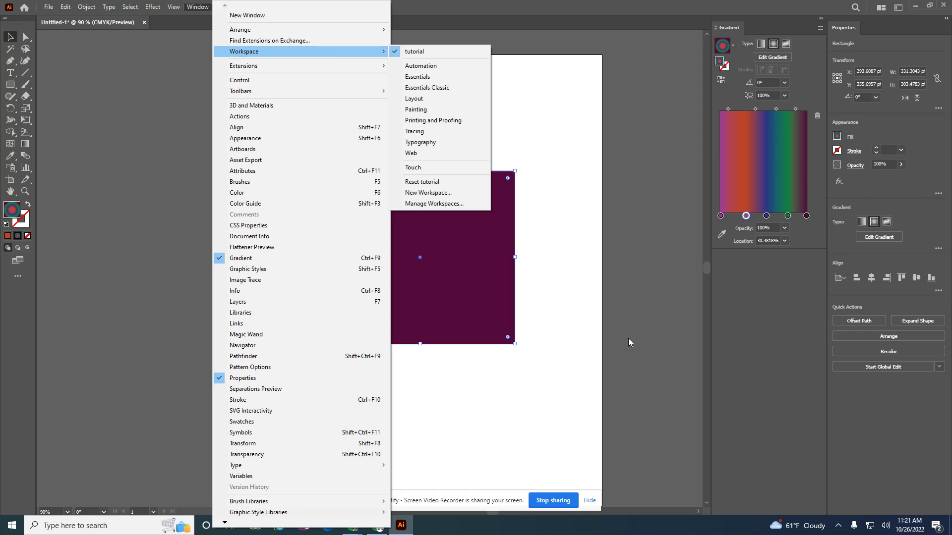